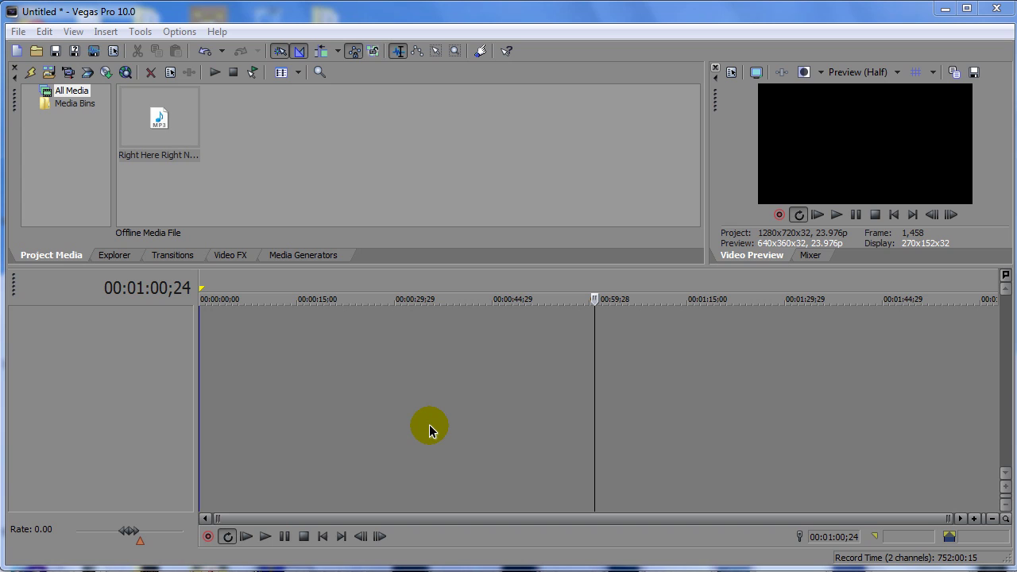
Position the playhead at about 37 seconds on the timeline.
{"action": "left_click", "coordinate": [429, 429]}
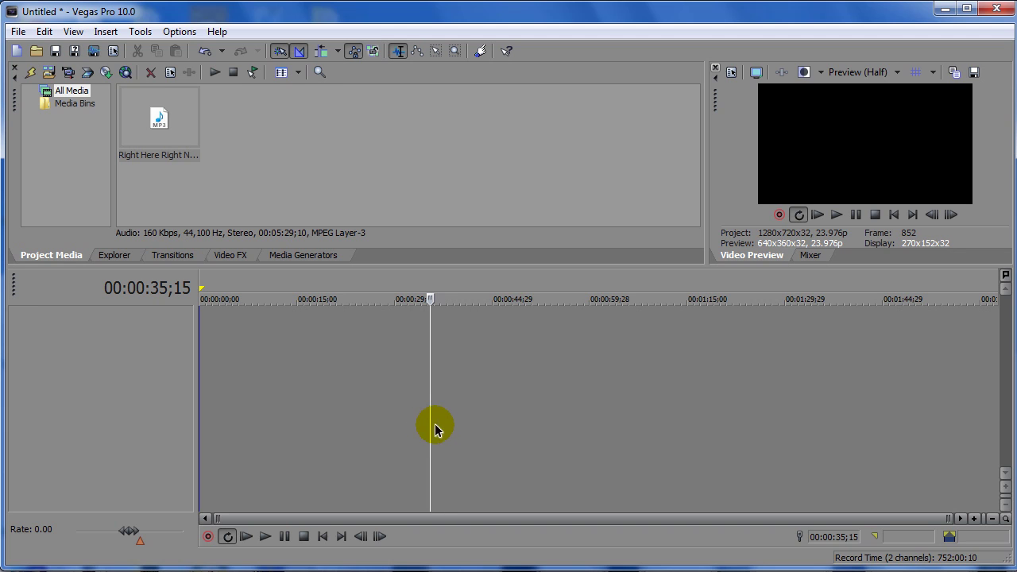
{"action": "left_click", "coordinate": [444, 421]}
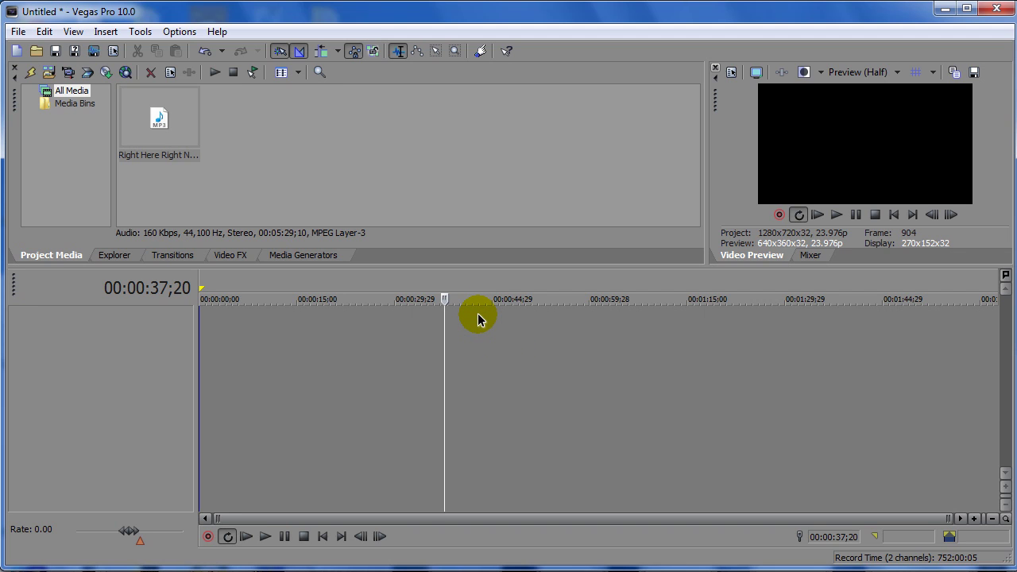
{"action": "left_click", "coordinate": [354, 194]}
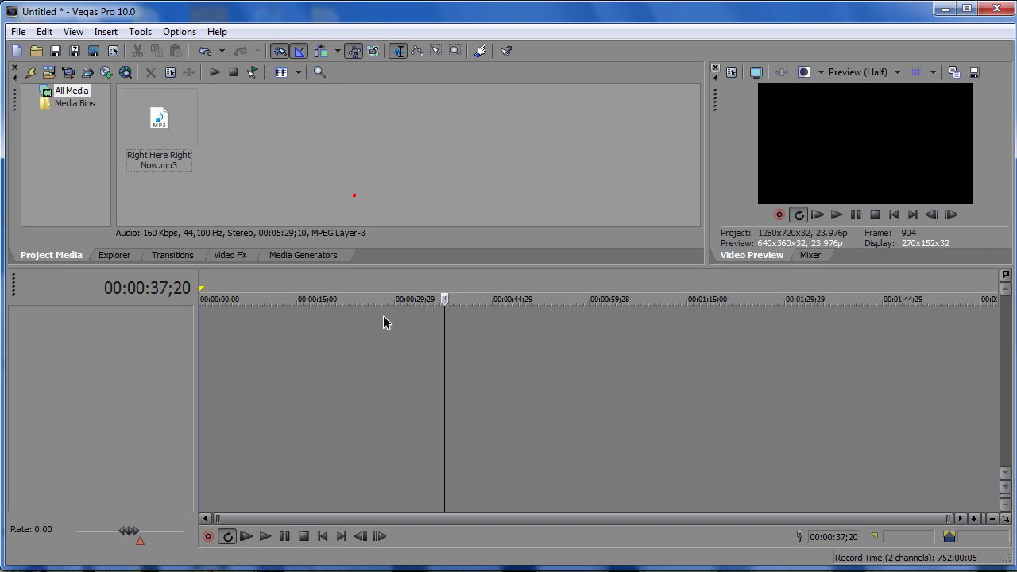
Drag Right Here Right Now.mp3 from Project Media onto the empty timeline as a new audio track.
{"action": "left_click_drag", "start_coordinate": [127, 154], "coordinate": [209, 191]}
{"action": "left_click", "coordinate": [209, 187]}
{"action": "left_click_drag", "start_coordinate": [152, 155], "coordinate": [252, 385]}
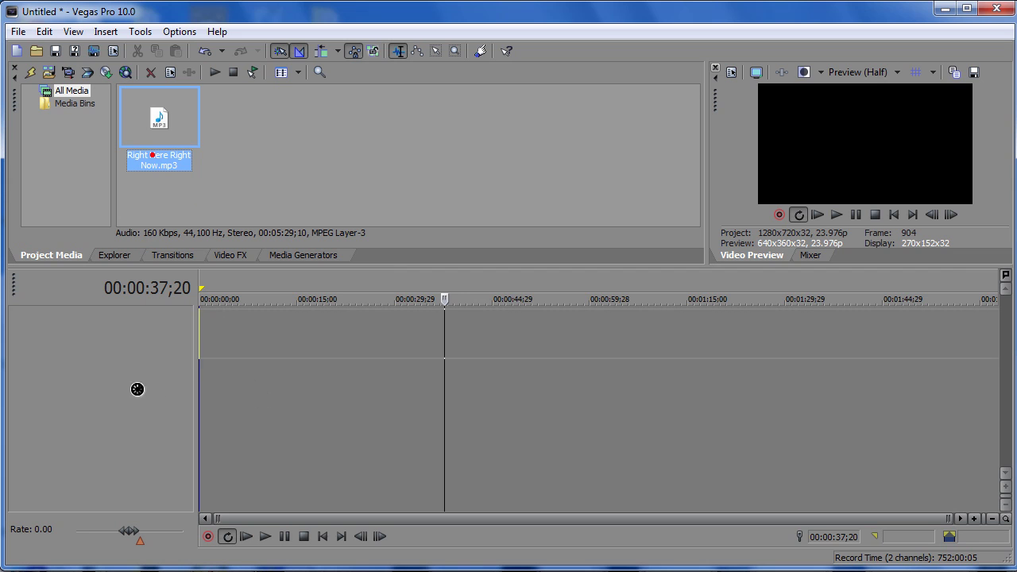
{"action": "left_click_drag", "start_coordinate": [137, 388], "coordinate": [211, 338]}
{"action": "left_click", "coordinate": [211, 338]}
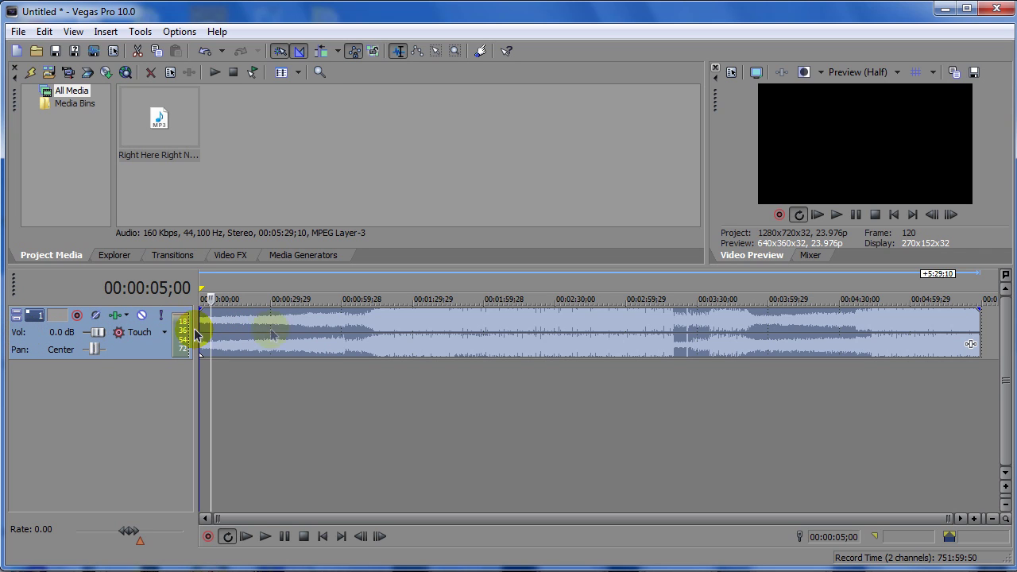
Drag the mp3 from Project Media toward the timeline again and widen the track header area.
{"action": "left_click_drag", "start_coordinate": [159, 131], "coordinate": [233, 181]}
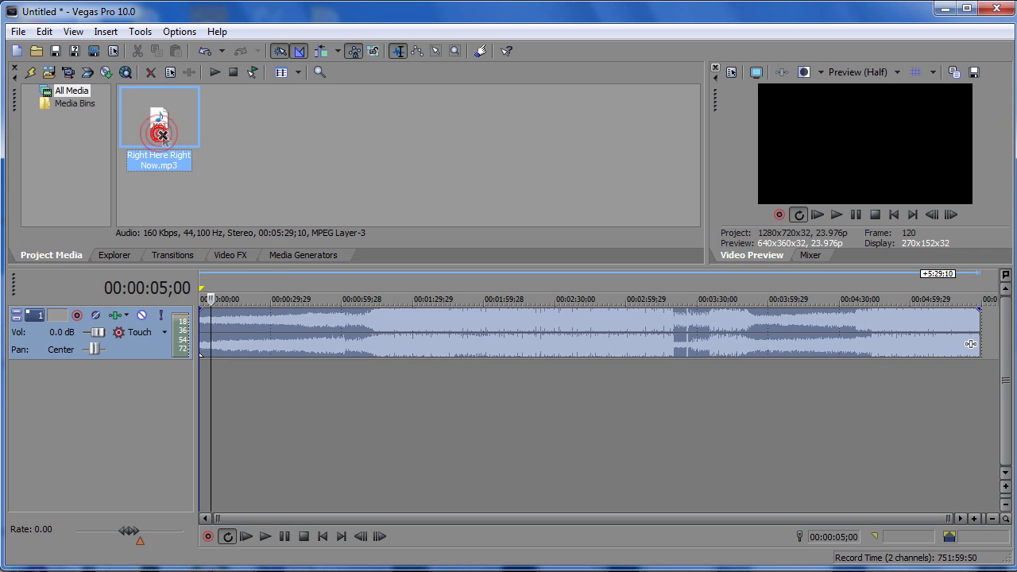
{"action": "left_click_drag", "start_coordinate": [159, 134], "coordinate": [315, 358]}
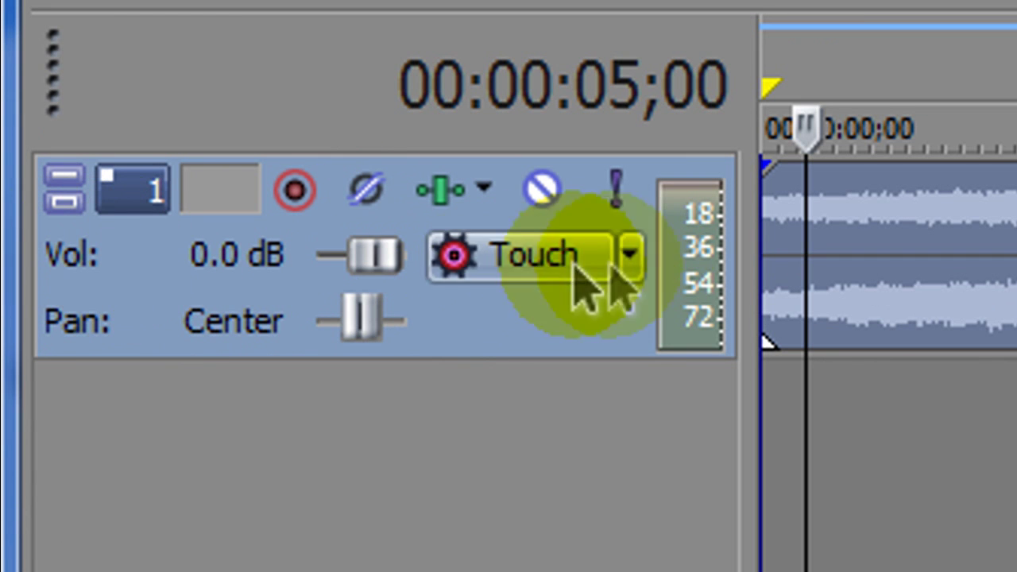
{"action": "left_click_drag", "start_coordinate": [749, 245], "coordinate": [1007, 241]}
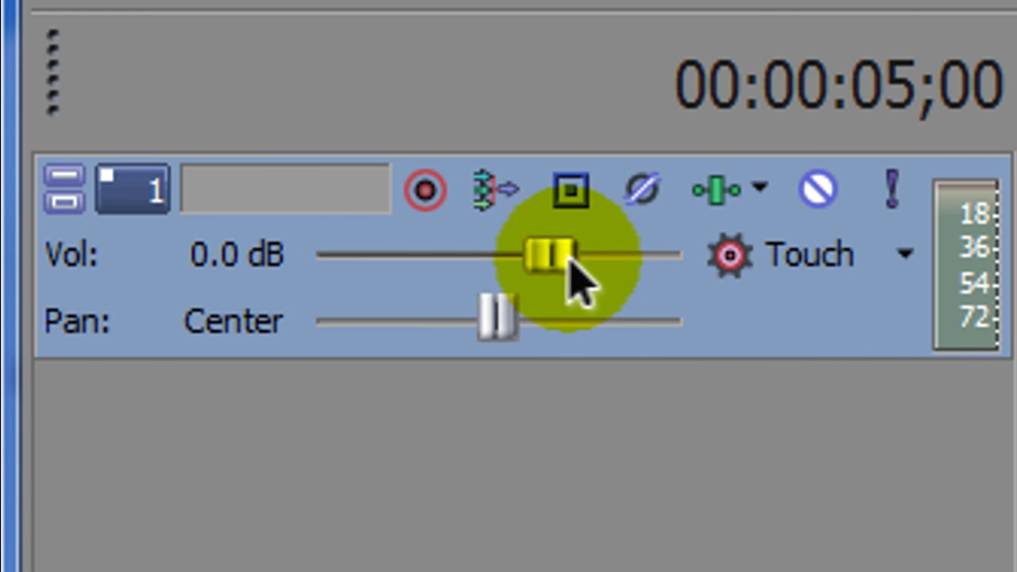
Try the track Vol slider at -2.0 dB, reset, above 0 dB and down to silence.
{"action": "left_click_drag", "start_coordinate": [558, 262], "coordinate": [431, 267]}
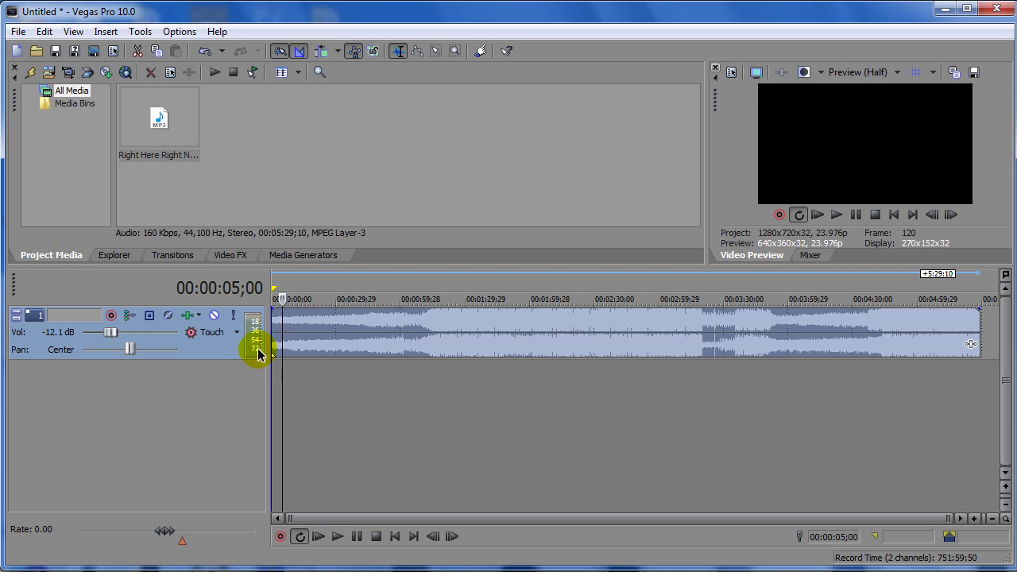
{"action": "double_click", "coordinate": [424, 254]}
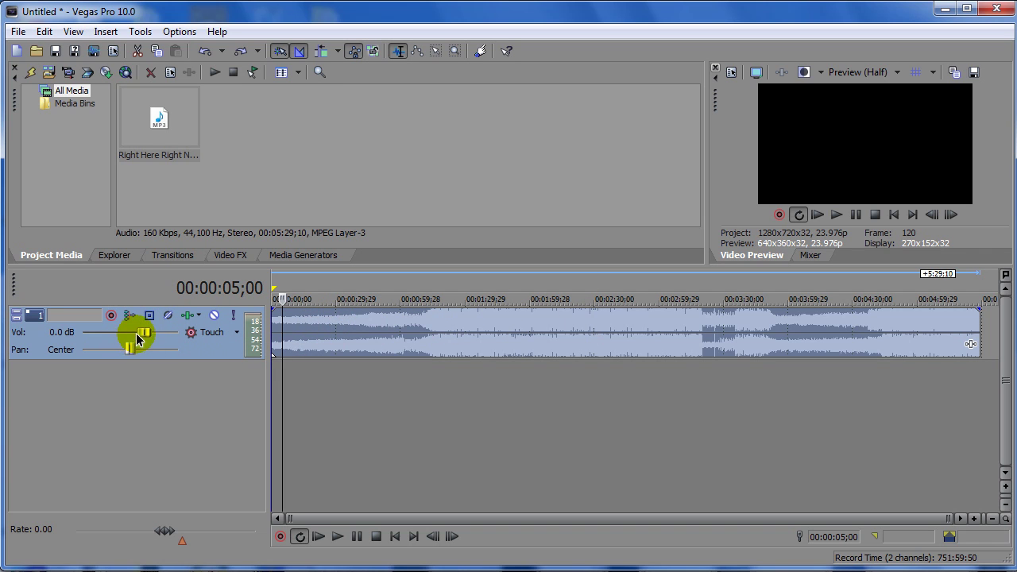
{"action": "left_click_drag", "start_coordinate": [145, 333], "coordinate": [168, 337]}
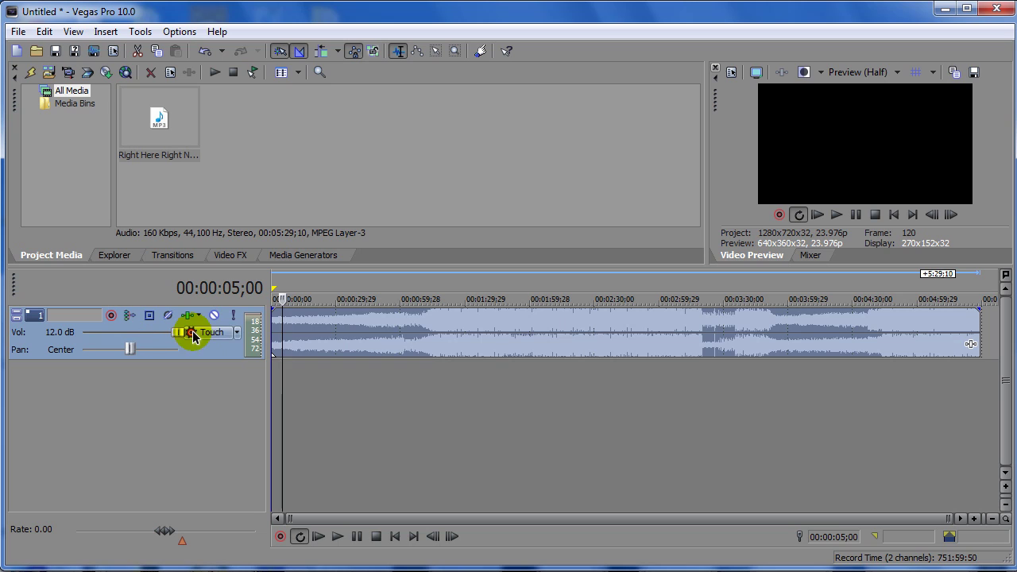
{"action": "left_click_drag", "start_coordinate": [181, 337], "coordinate": [5, 339]}
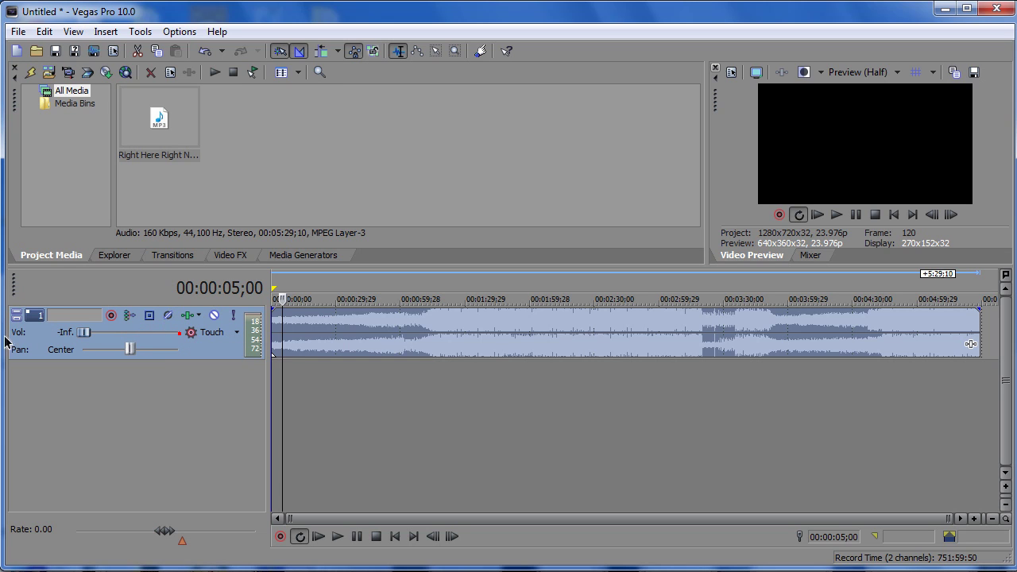
{"action": "left_click_drag", "start_coordinate": [78, 342], "coordinate": [132, 339]}
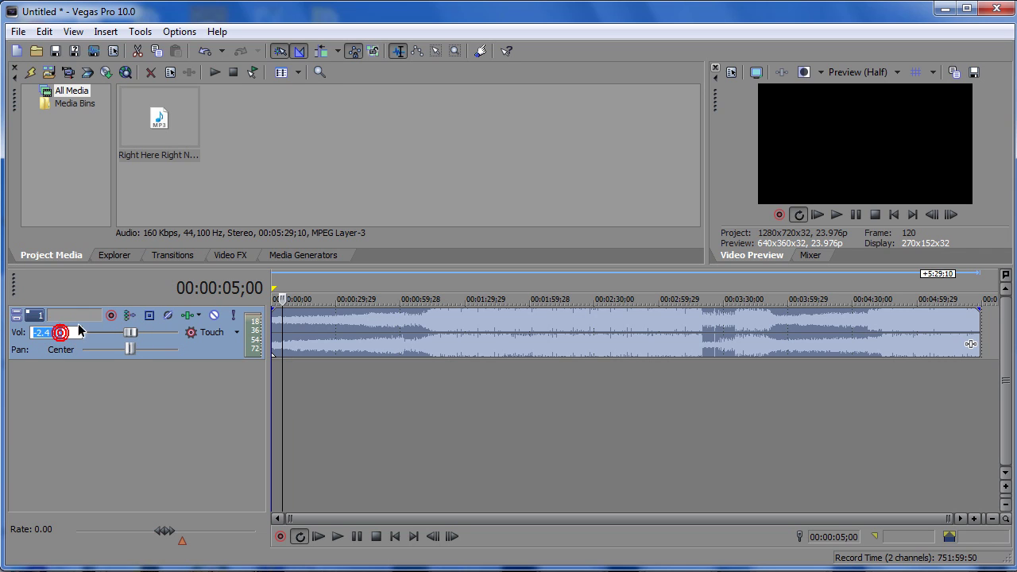
{"action": "type", "text": "02"}
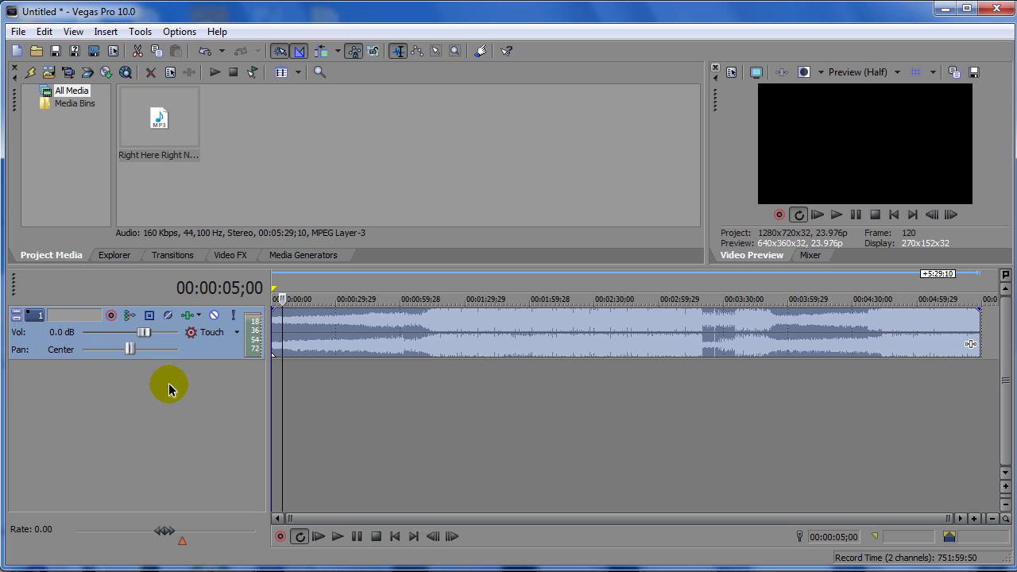
{"action": "left_click", "coordinate": [338, 326]}
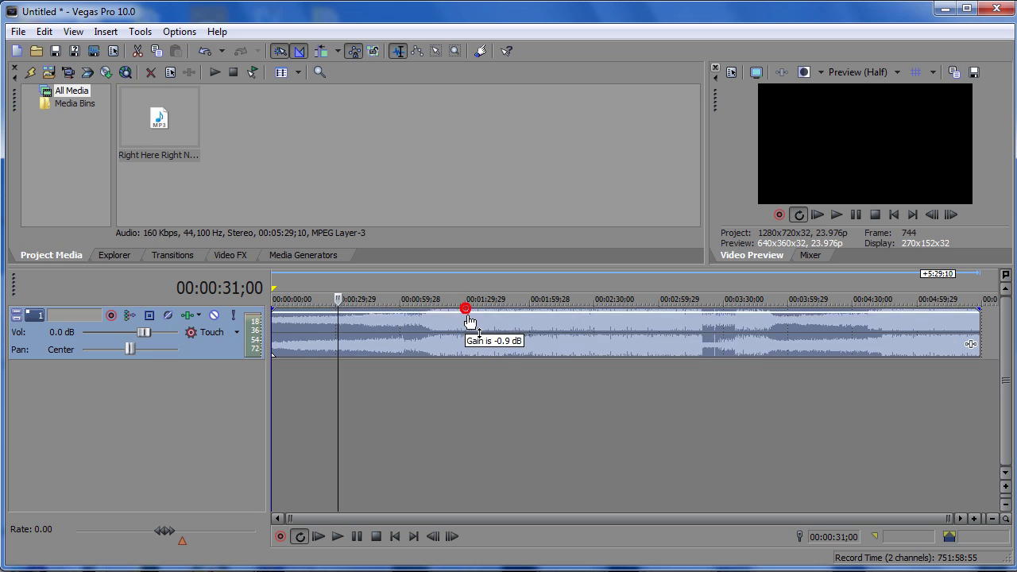
{"action": "mouse_move", "coordinate": [469, 315]}
{"action": "left_mouse_down"}
{"action": "mouse_move", "coordinate": [475, 332]}
{"action": "mouse_move", "coordinate": [473, 316]}
{"action": "left_mouse_up"}
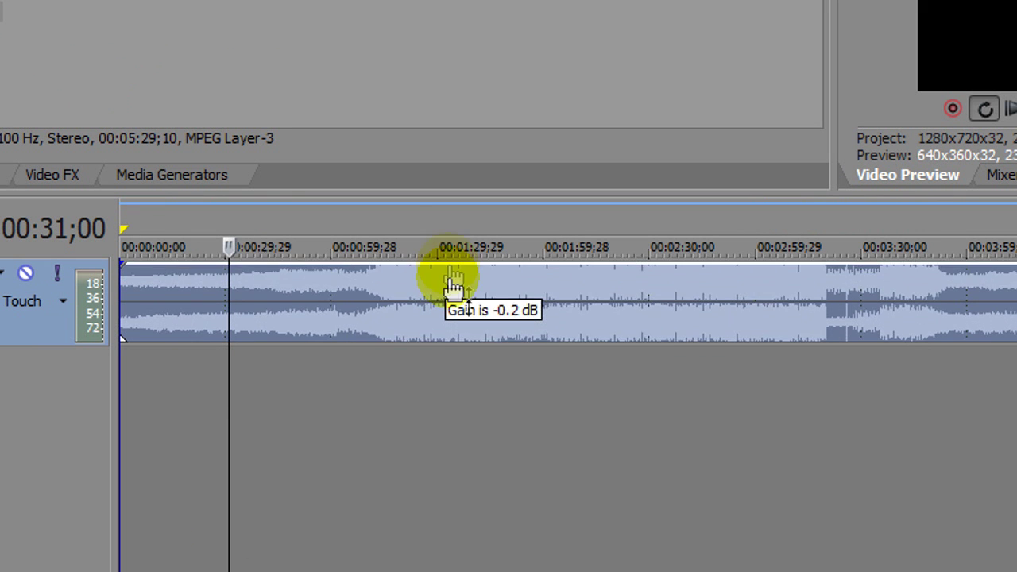
{"action": "mouse_move", "coordinate": [453, 283]}
{"action": "left_mouse_down"}
{"action": "mouse_move", "coordinate": [450, 318]}
{"action": "mouse_move", "coordinate": [442, 263]}
{"action": "mouse_move", "coordinate": [457, 287]}
{"action": "left_mouse_up"}
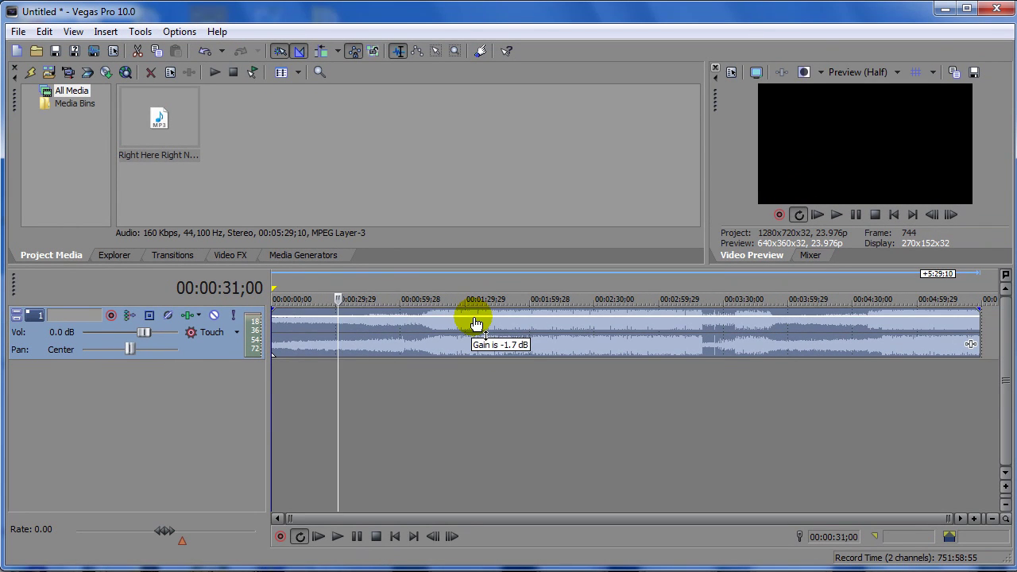
{"action": "left_click_drag", "start_coordinate": [476, 323], "coordinate": [476, 327]}
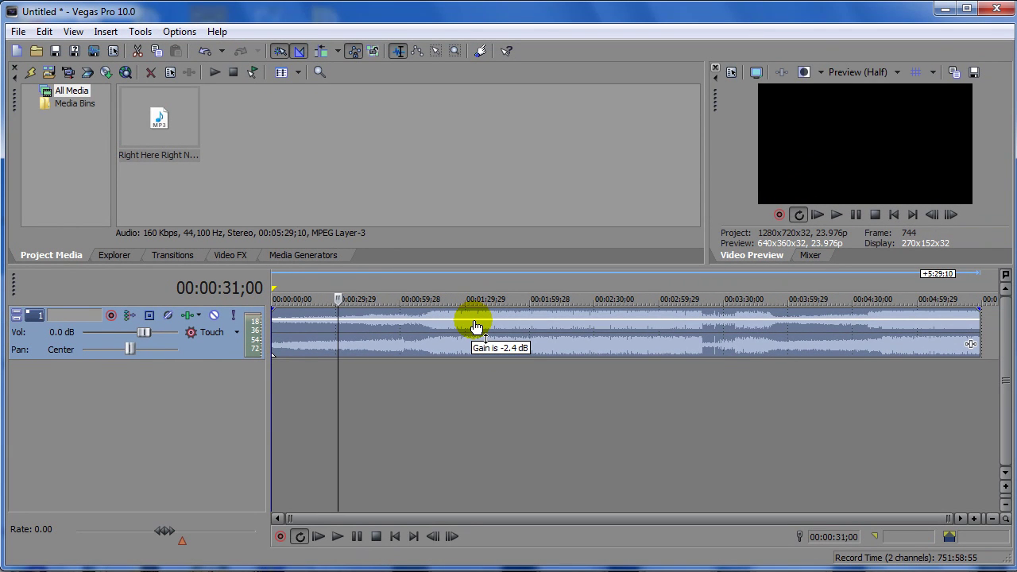
{"action": "left_click_drag", "start_coordinate": [476, 327], "coordinate": [477, 312]}
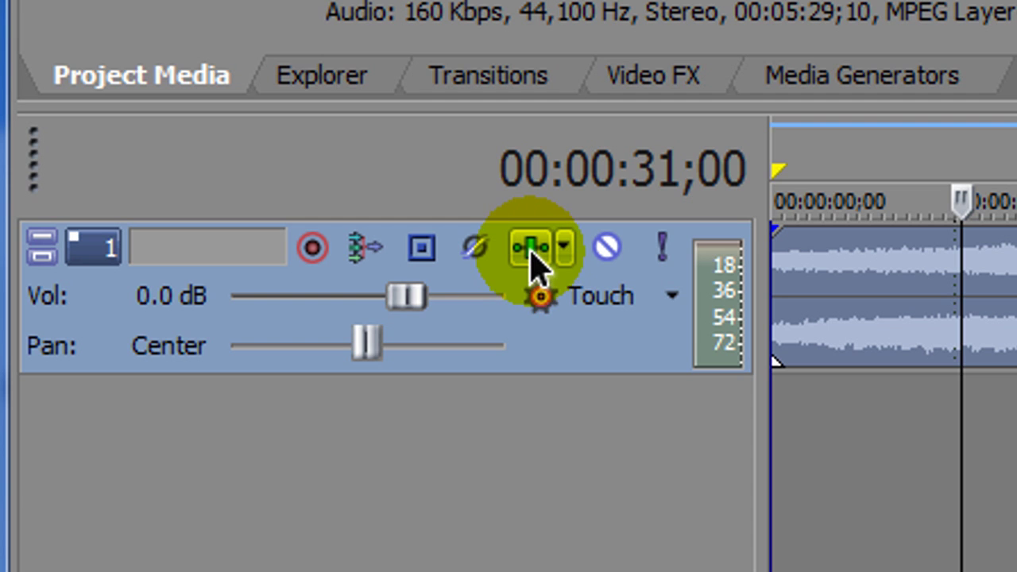
In Track 1's Audio Track FX, add the Volume plug-in after the Track Compressor.
{"action": "left_click", "coordinate": [530, 253]}
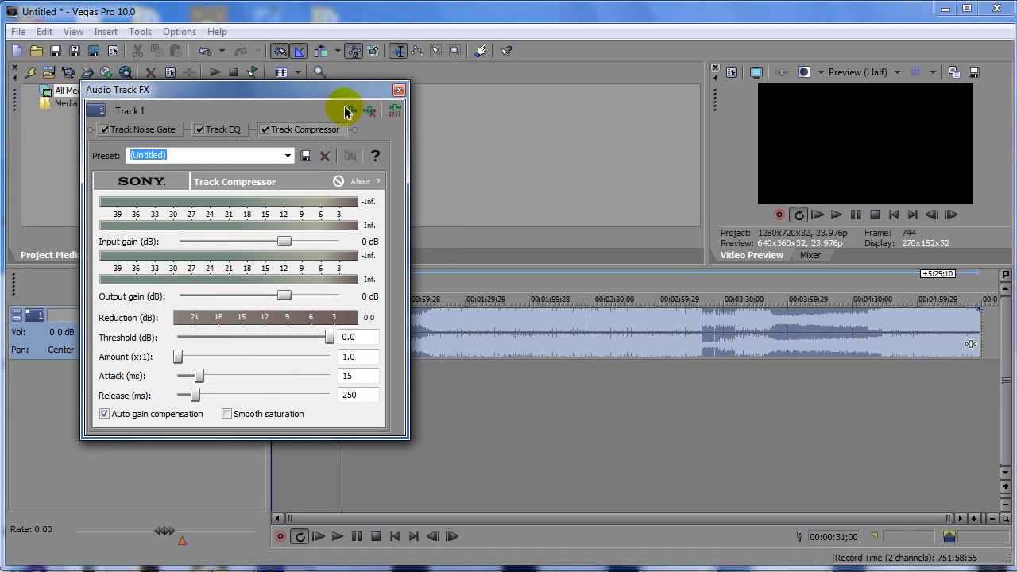
{"action": "left_click", "coordinate": [351, 112]}
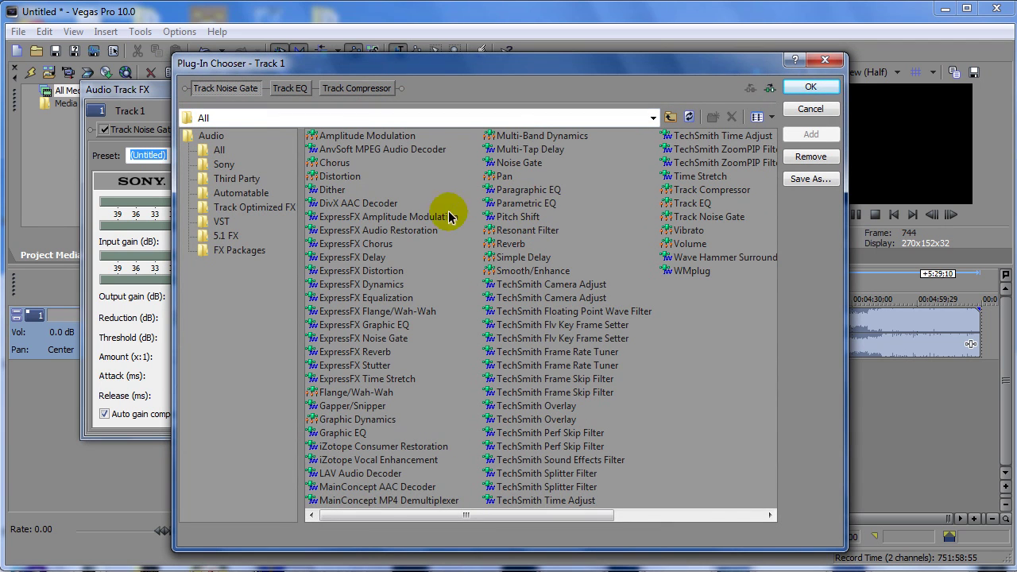
{"action": "left_click", "coordinate": [384, 510]}
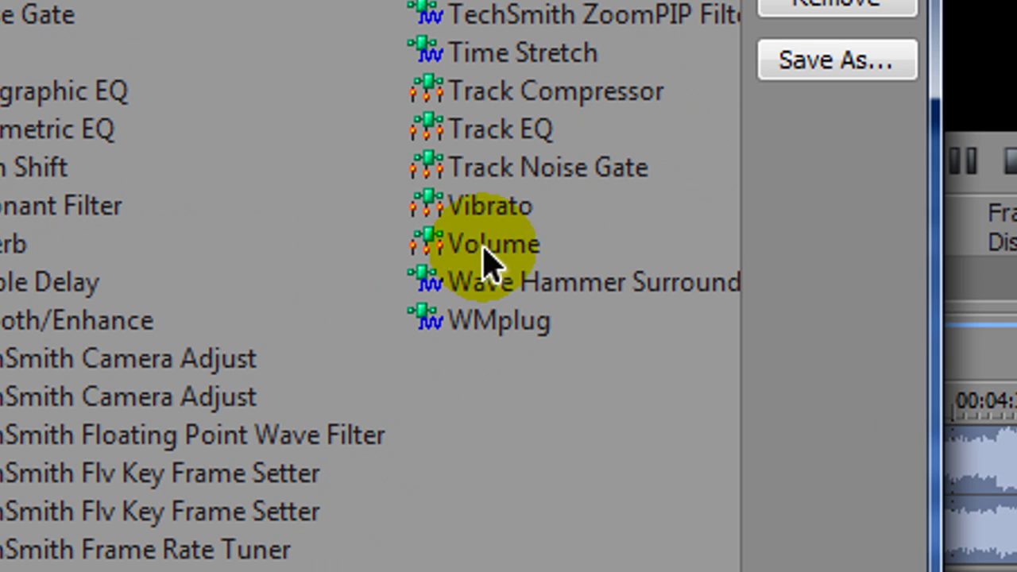
{"action": "left_click", "coordinate": [685, 246]}
{"action": "left_click", "coordinate": [806, 133]}
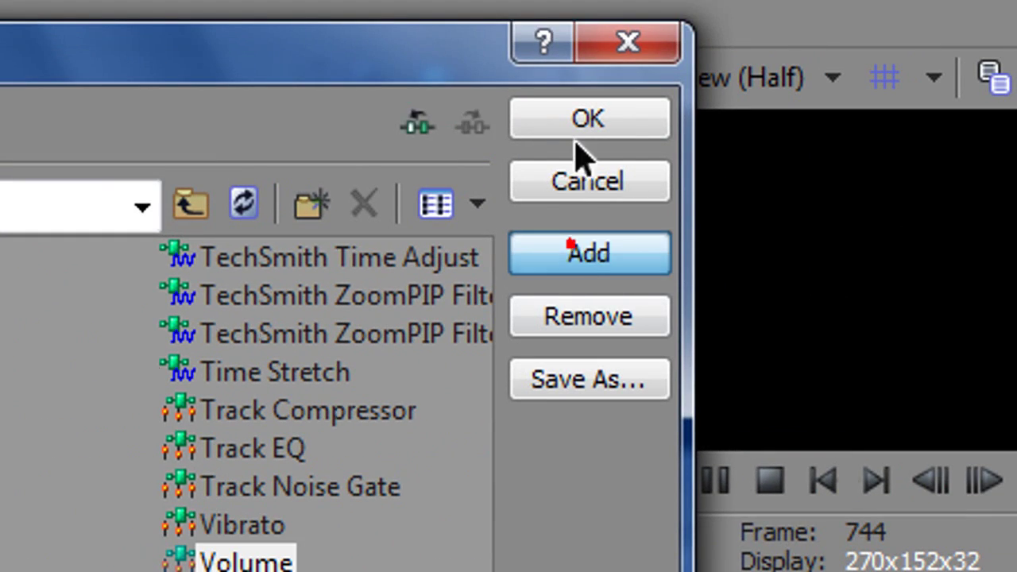
{"action": "left_click", "coordinate": [586, 127]}
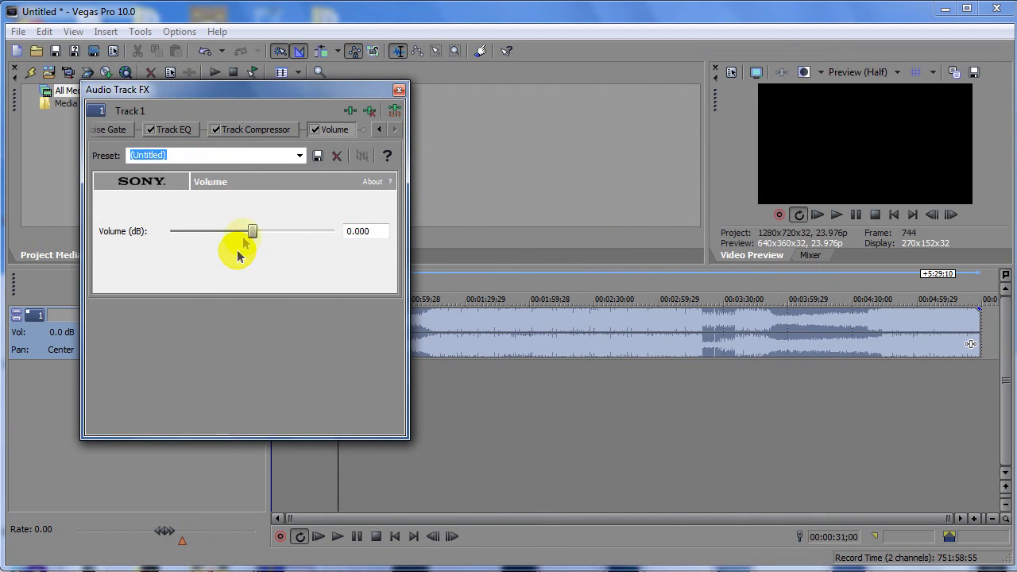
Set the Volume effect to about 3.4 dB and float the track FX window over the timeline.
{"action": "left_click_drag", "start_coordinate": [254, 231], "coordinate": [253, 233]}
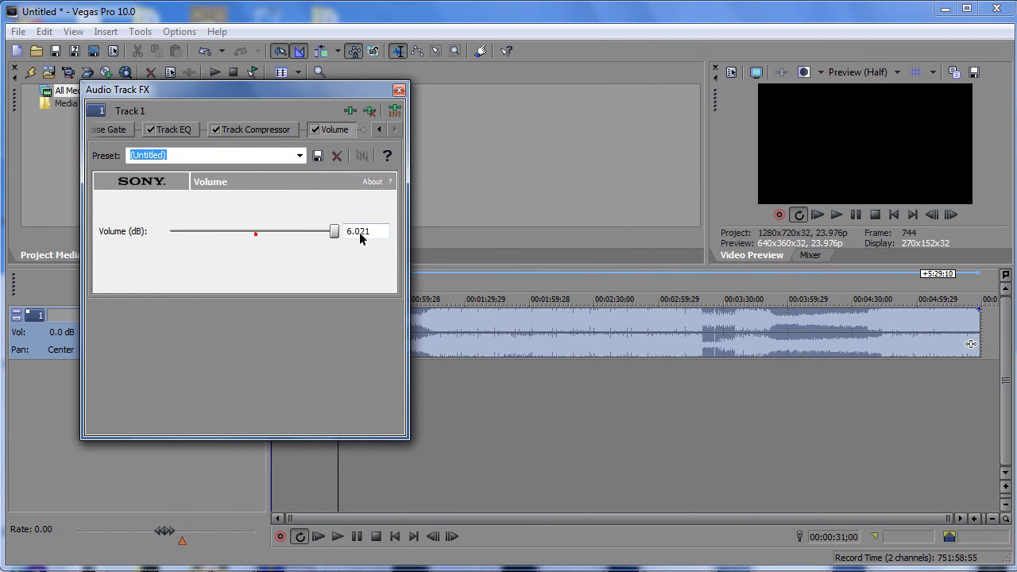
{"action": "left_click", "coordinate": [257, 231]}
{"action": "double_click", "coordinate": [198, 90]}
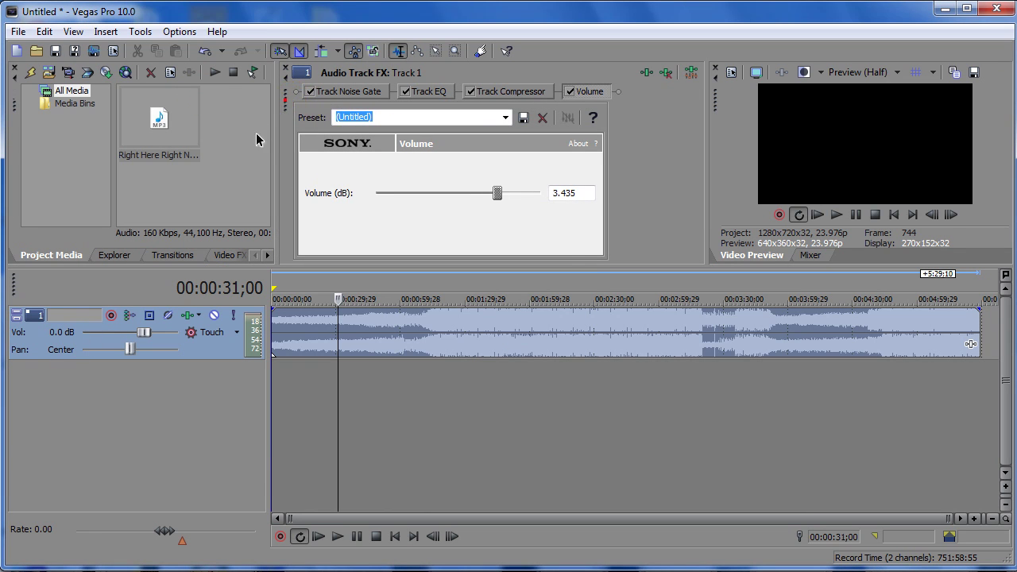
{"action": "left_click_drag", "start_coordinate": [287, 102], "coordinate": [416, 292]}
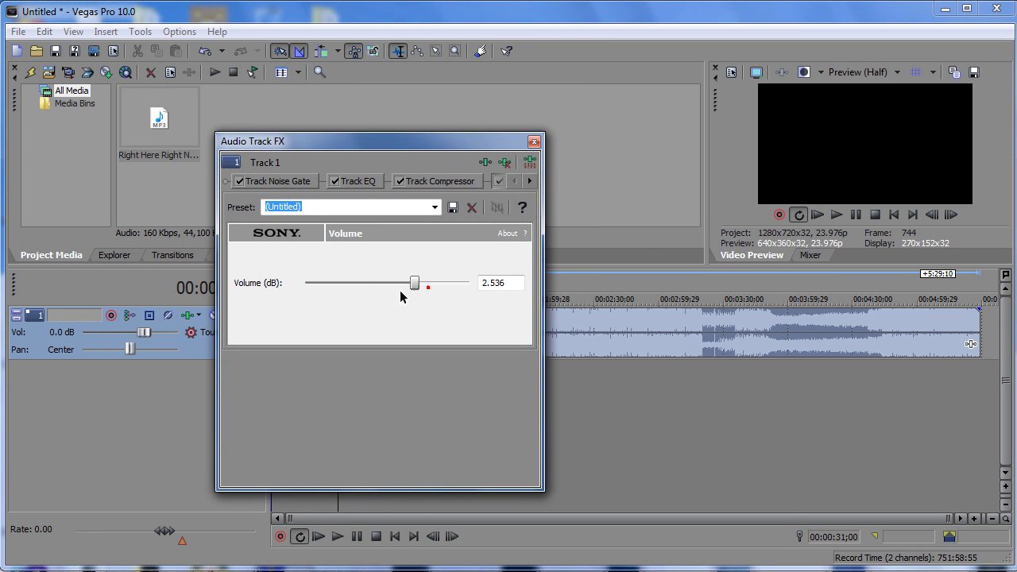
Set the Volume effect back to 0 dB and close the Audio Track FX window.
{"action": "left_click_drag", "start_coordinate": [305, 283], "coordinate": [382, 284]}
{"action": "left_click", "coordinate": [376, 282]}
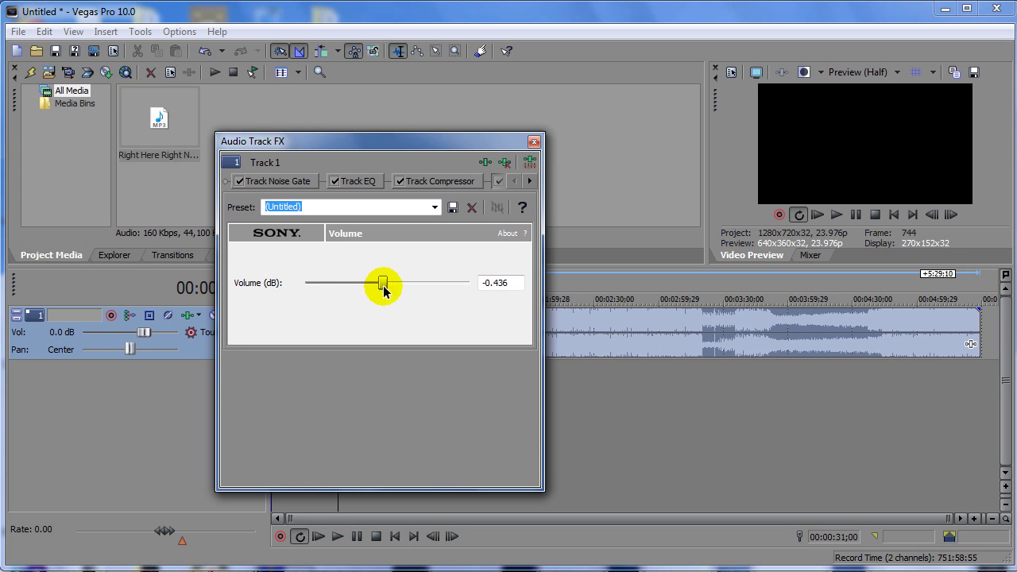
{"action": "double_click", "coordinate": [382, 284]}
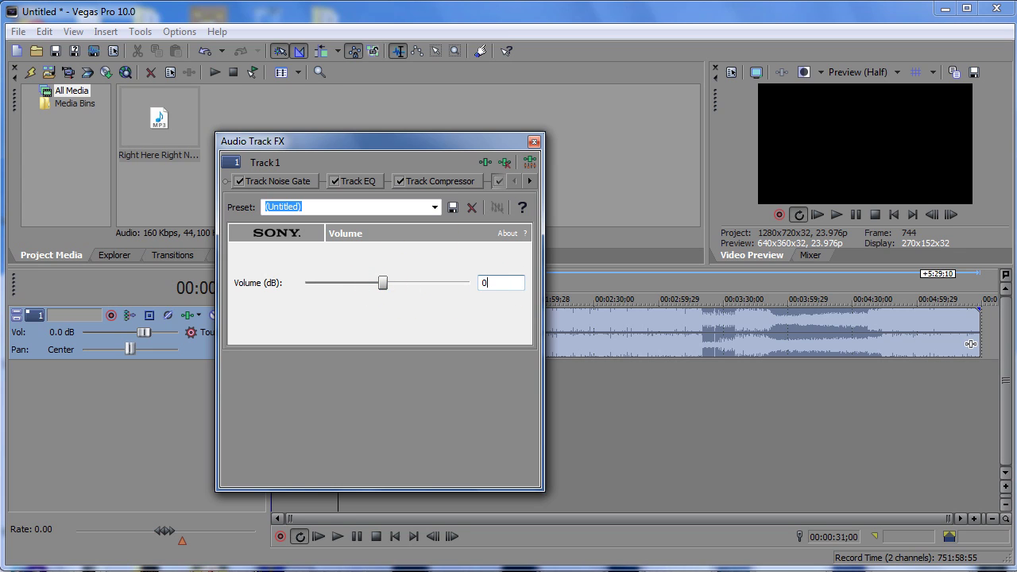
{"action": "left_click", "coordinate": [534, 143]}
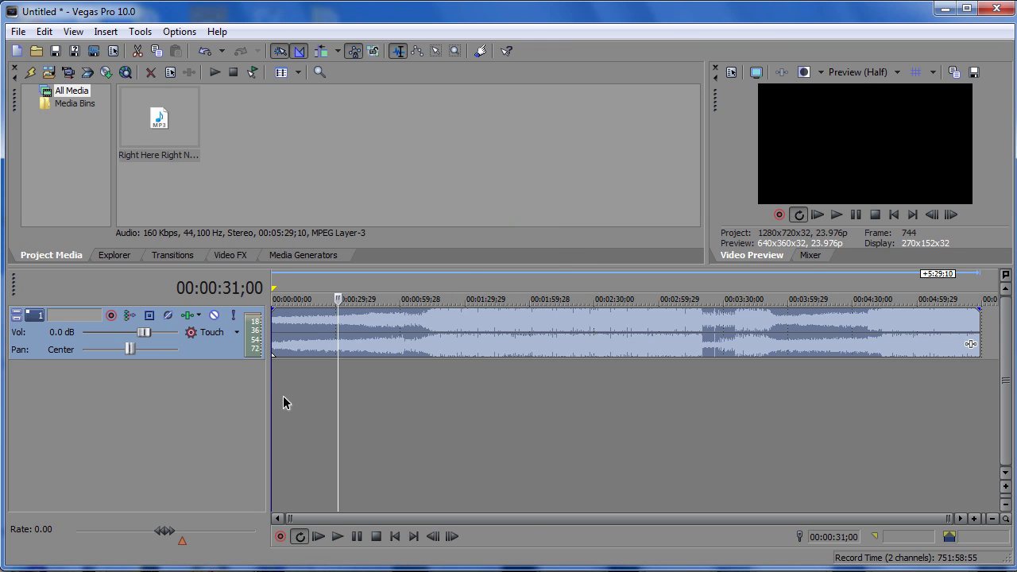
{"action": "left_click", "coordinate": [285, 341]}
{"action": "left_click", "coordinate": [352, 305]}
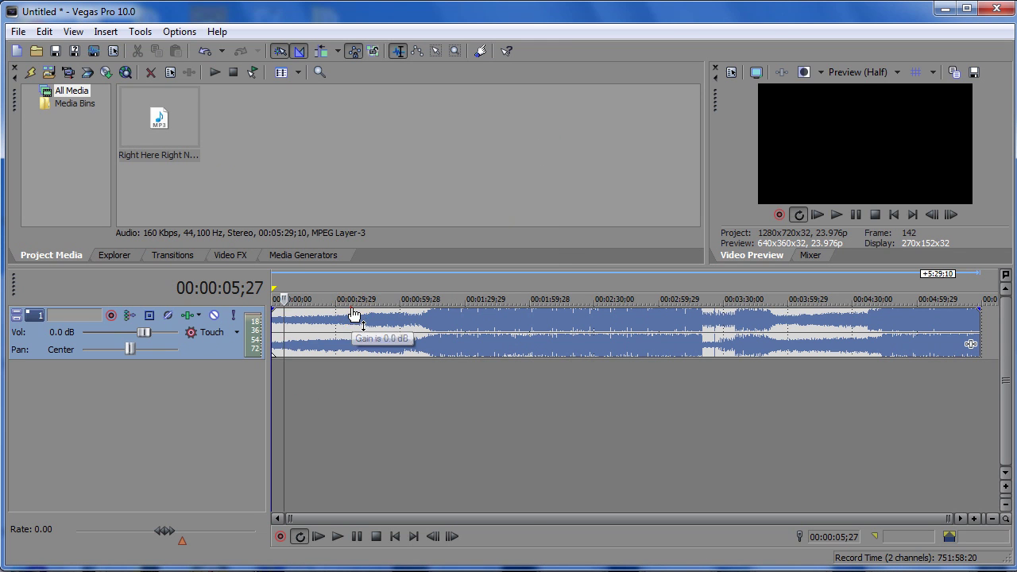
{"action": "left_click", "coordinate": [412, 309]}
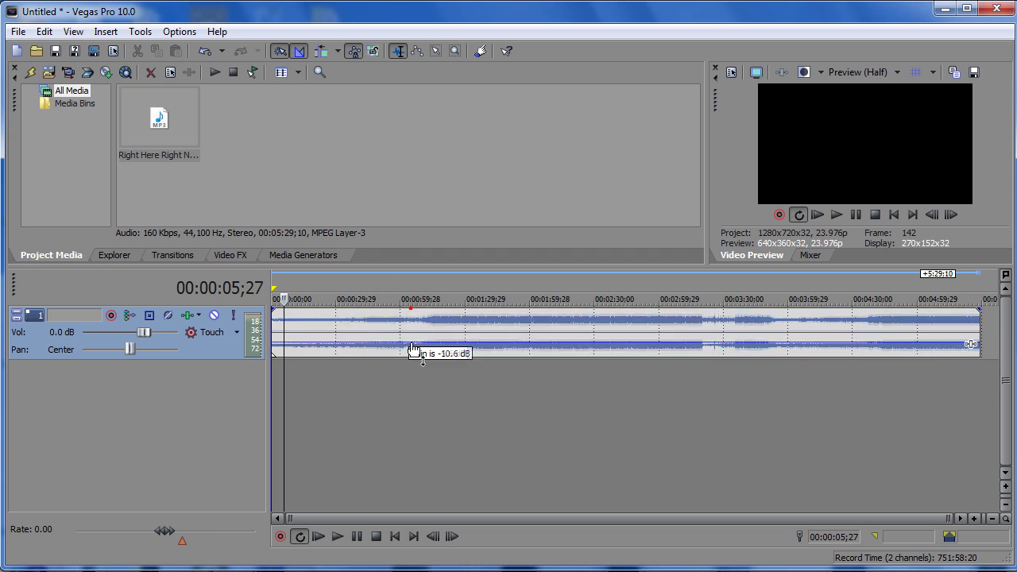
{"action": "left_click_drag", "start_coordinate": [412, 309], "coordinate": [419, 280]}
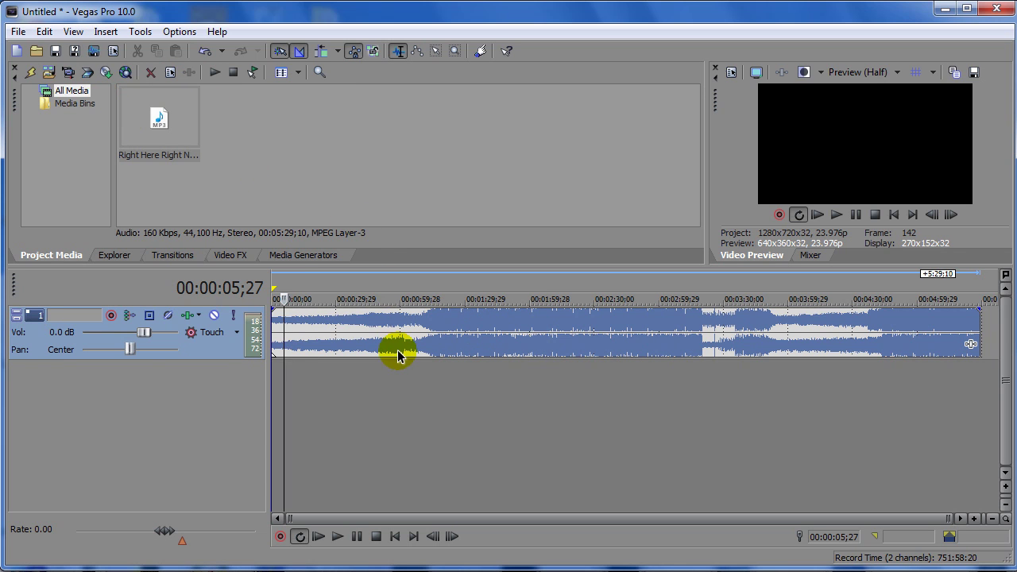
{"action": "left_click", "coordinate": [18, 32]}
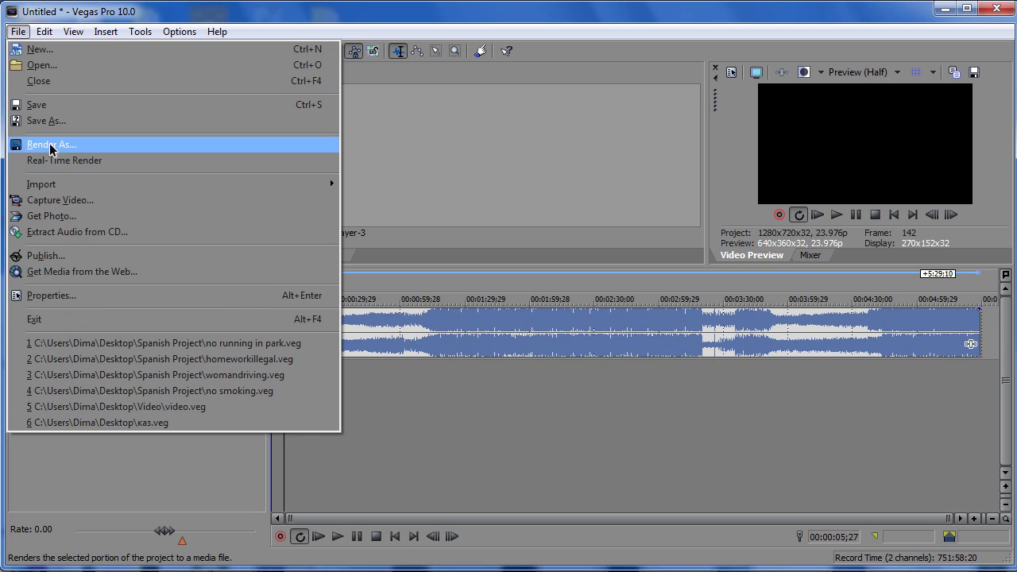
{"action": "left_click", "coordinate": [49, 143]}
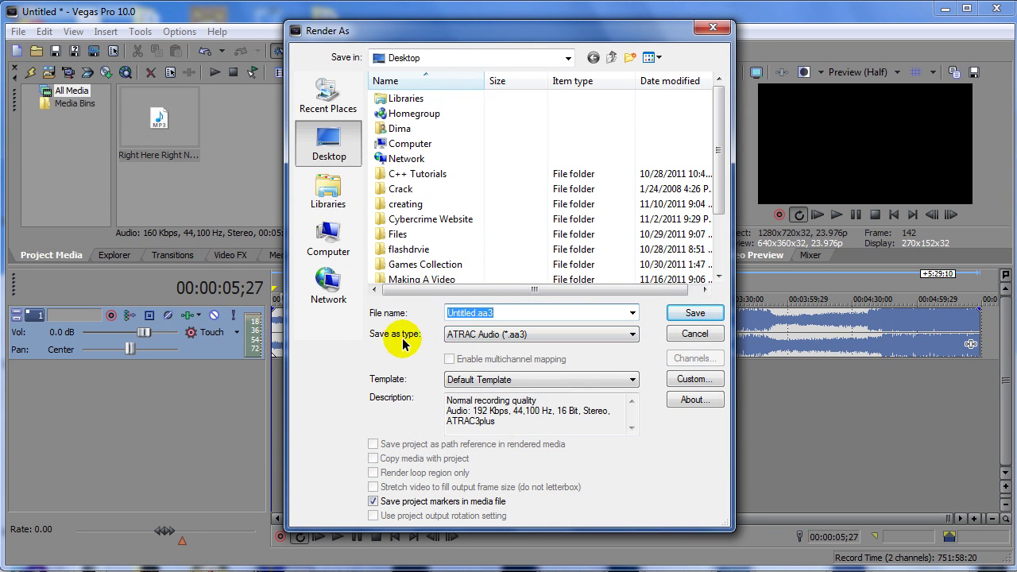
{"action": "left_click", "coordinate": [477, 335]}
{"action": "left_click", "coordinate": [476, 397]}
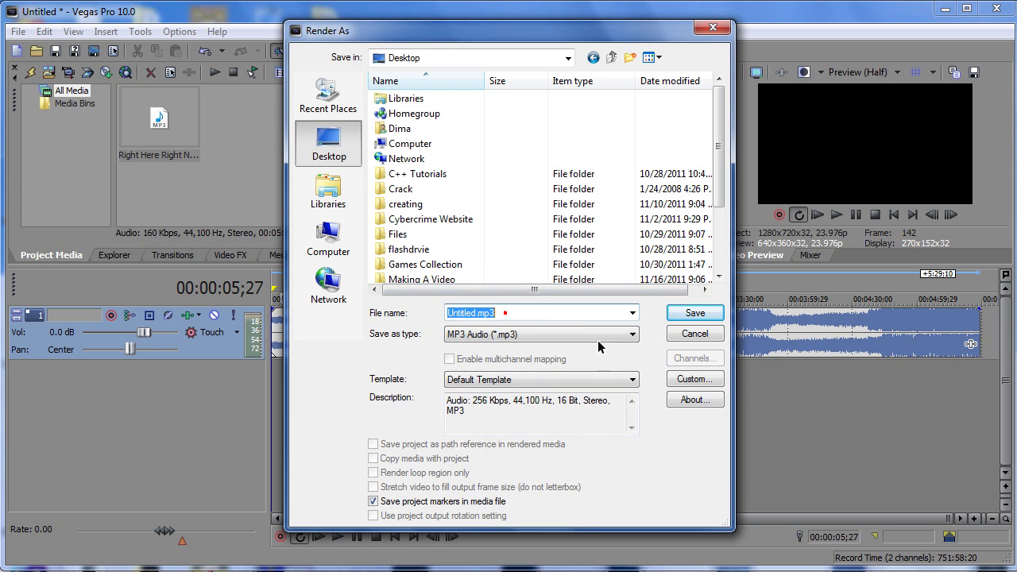
{"action": "left_click", "coordinate": [694, 333]}
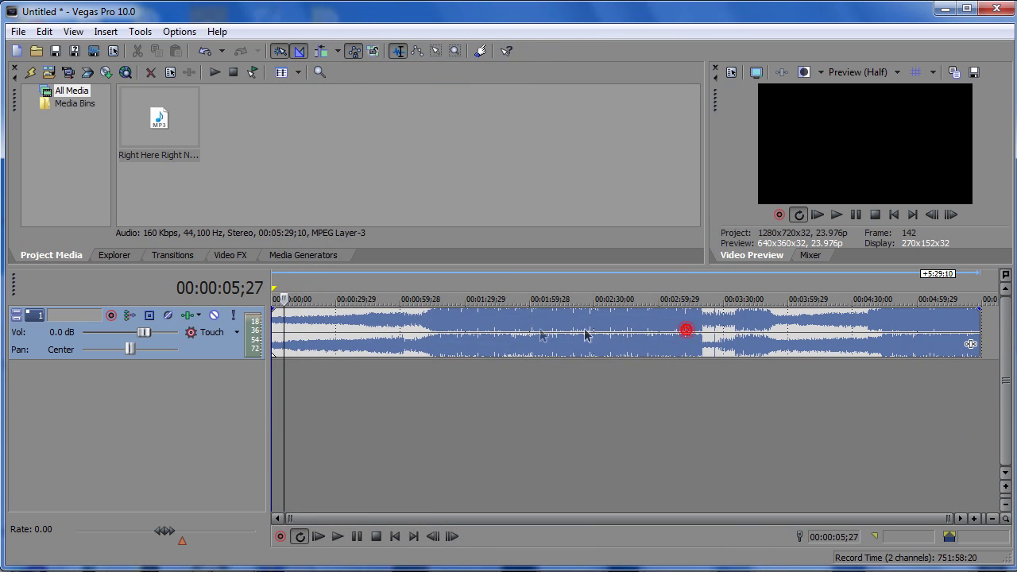